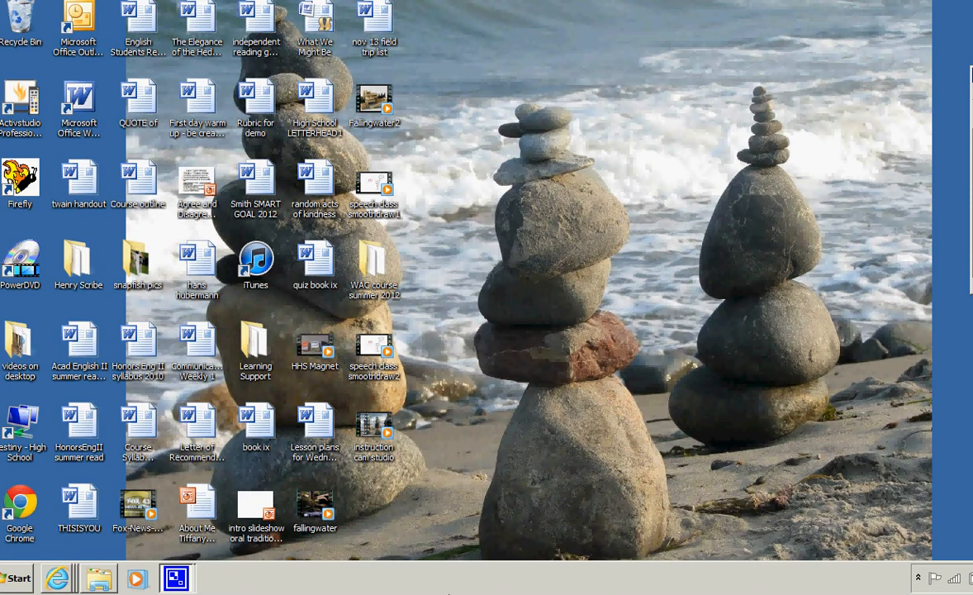
- Launch SmoothDraw3 by searching for it from the Start menu
{"action": "left_click", "coordinate": [23, 581]}
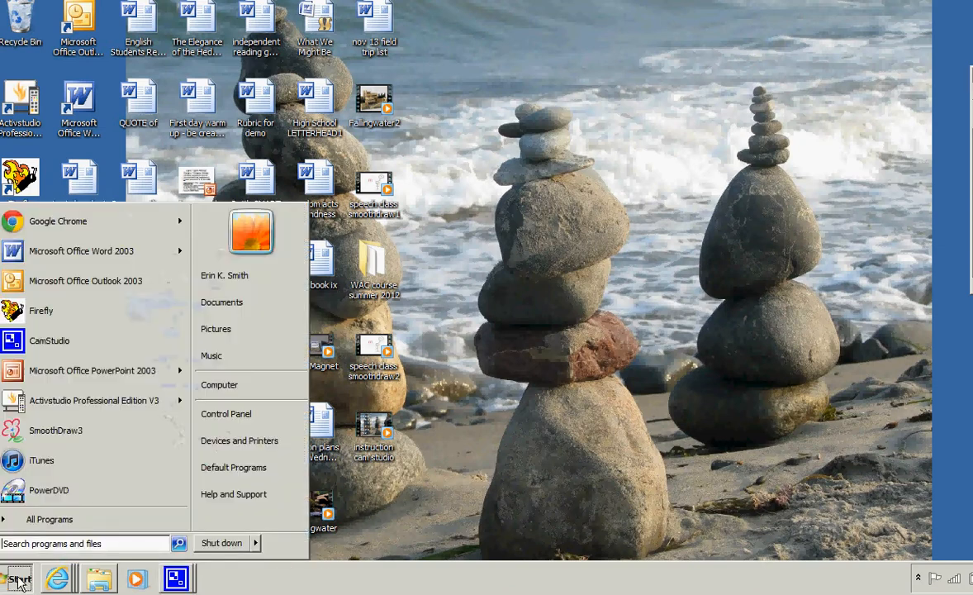
{"action": "type", "text": "smoo"}
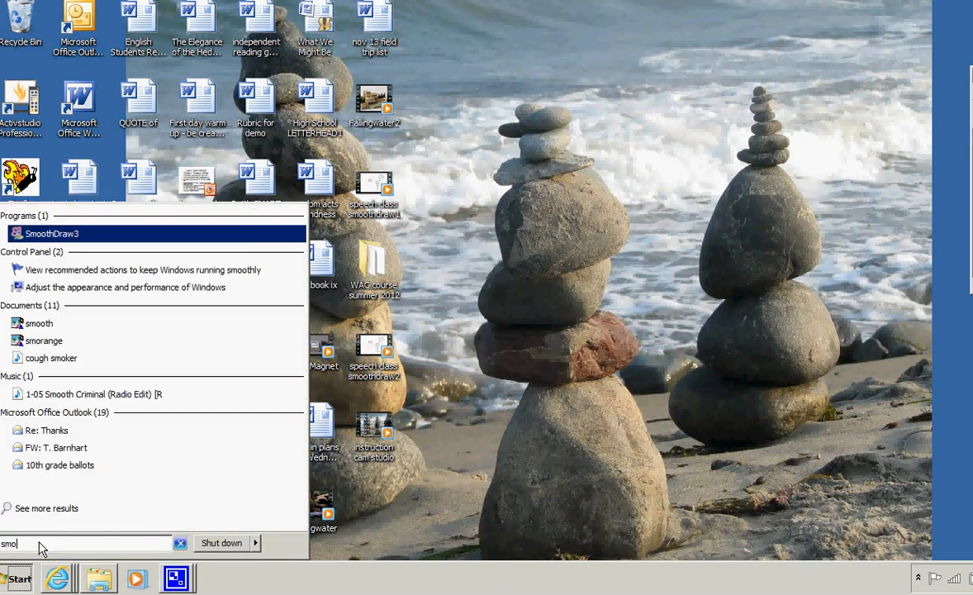
{"action": "left_click", "coordinate": [94, 236]}
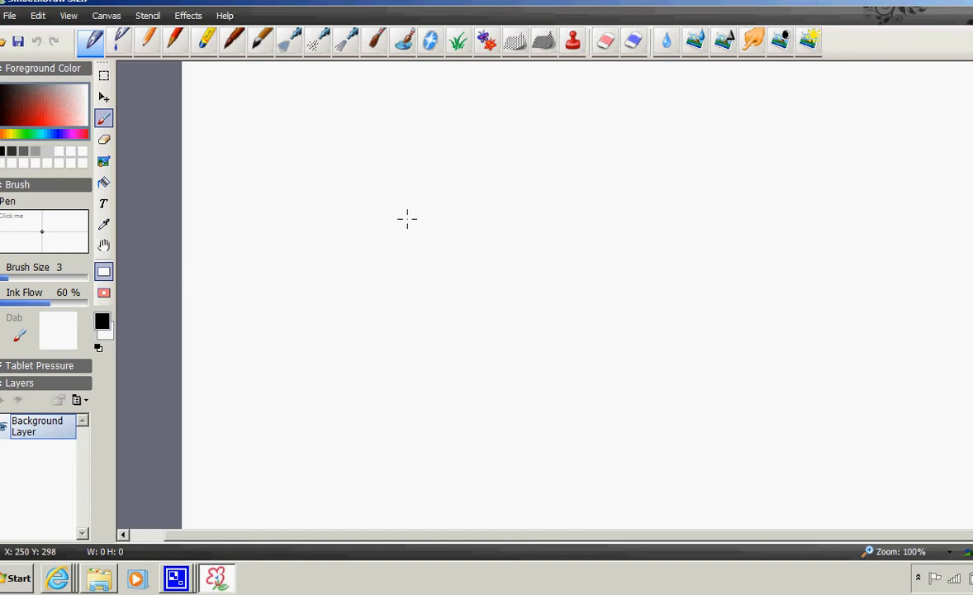
- Draw a black stick figure with a round head, body, legs, arms, eyes and a smile in the canvas centre
{"action": "mouse_move", "coordinate": [622, 254]}
{"action": "left_mouse_down"}
{"action": "mouse_move", "coordinate": [593, 259]}
{"action": "mouse_move", "coordinate": [567, 296]}
{"action": "mouse_move", "coordinate": [600, 319]}
{"action": "mouse_move", "coordinate": [641, 308]}
{"action": "mouse_move", "coordinate": [626, 258]}
{"action": "left_mouse_up"}
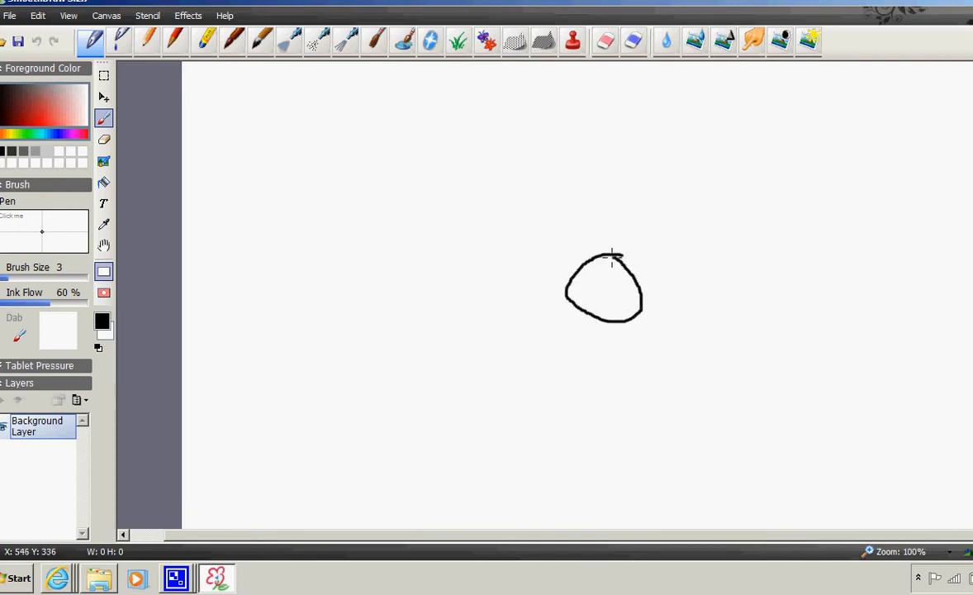
{"action": "mouse_move", "coordinate": [602, 322]}
{"action": "left_mouse_down"}
{"action": "mouse_move", "coordinate": [604, 402]}
{"action": "mouse_move", "coordinate": [560, 452]}
{"action": "left_mouse_up"}
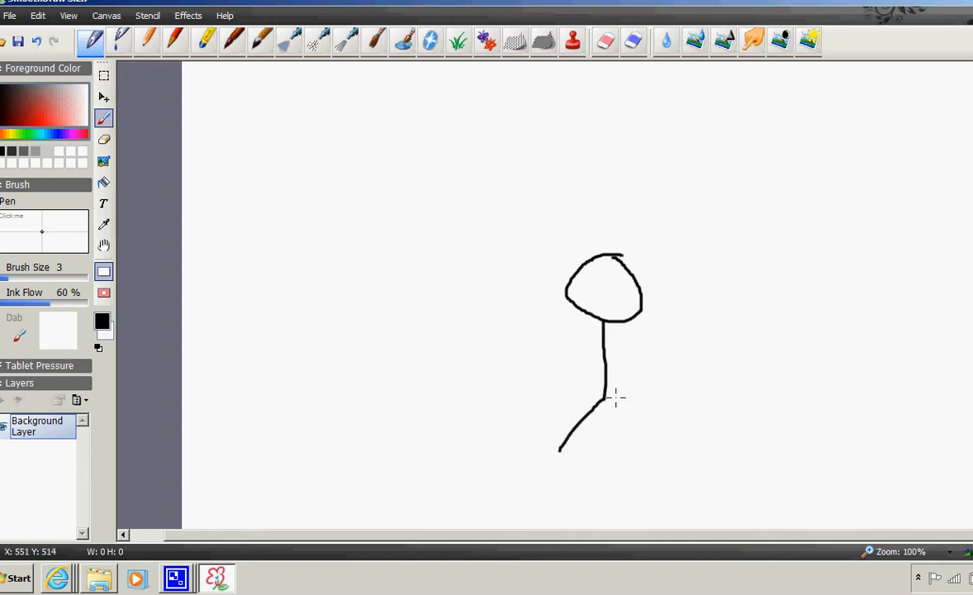
{"action": "left_click_drag", "start_coordinate": [604, 403], "coordinate": [633, 439]}
{"action": "left_click_drag", "start_coordinate": [572, 356], "coordinate": [637, 354]}
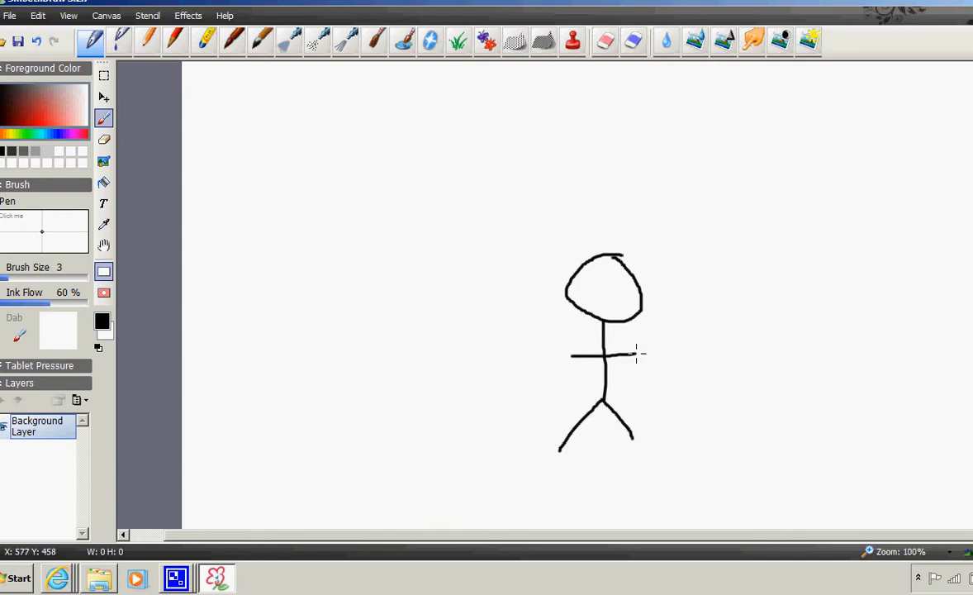
{"action": "left_click", "coordinate": [608, 286]}
{"action": "left_click_drag", "start_coordinate": [593, 302], "coordinate": [617, 298]}
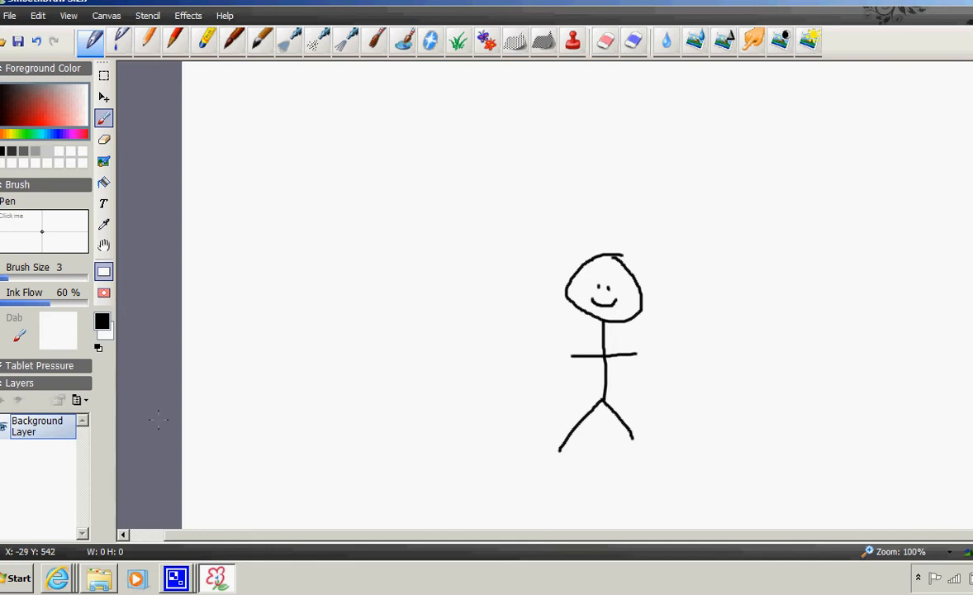
- Add a new layer and pick blue as the foreground colour
{"action": "left_click", "coordinate": [78, 404]}
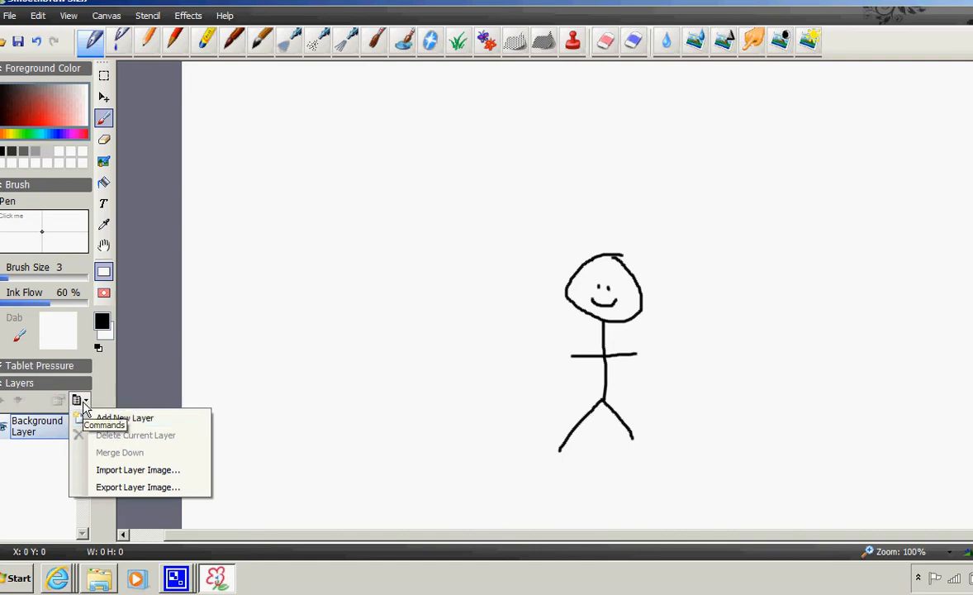
{"action": "left_click", "coordinate": [108, 419]}
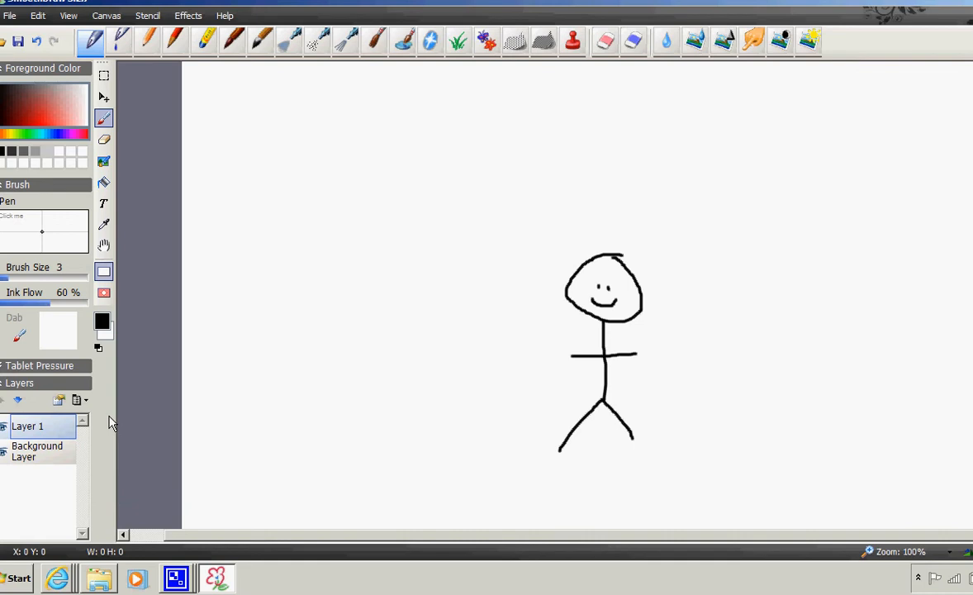
{"action": "left_click", "coordinate": [56, 135]}
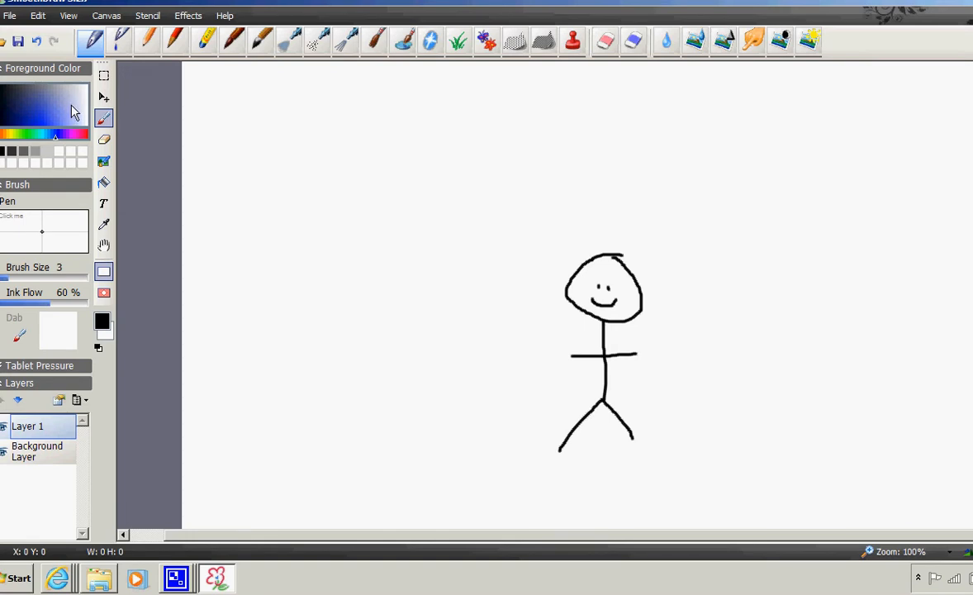
{"action": "left_click", "coordinate": [45, 122]}
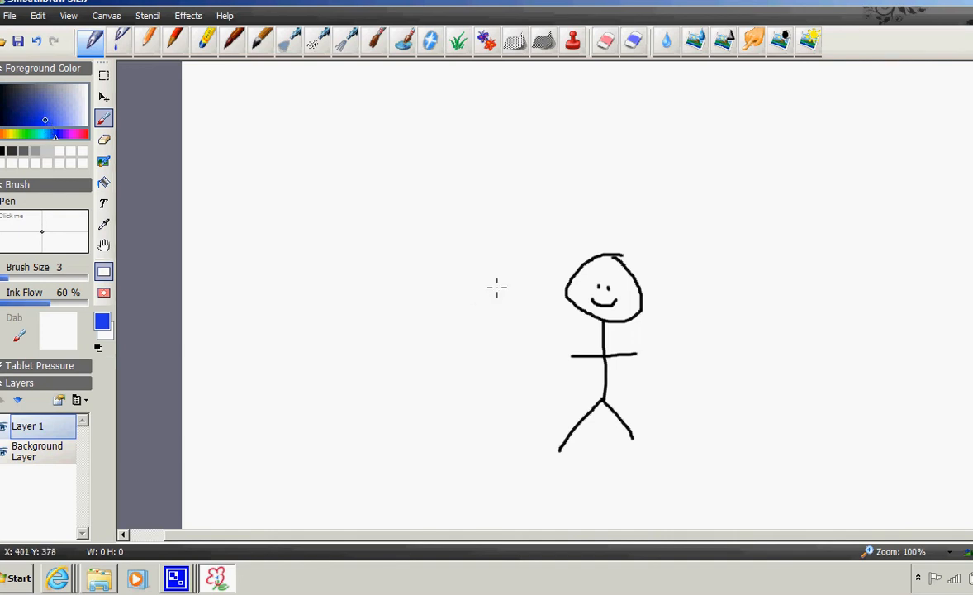
- Draw a blue stick figure with a surprised face to the left of the black one
{"action": "mouse_move", "coordinate": [482, 252]}
{"action": "left_mouse_down"}
{"action": "mouse_move", "coordinate": [463, 254]}
{"action": "mouse_move", "coordinate": [453, 277]}
{"action": "mouse_move", "coordinate": [483, 304]}
{"action": "mouse_move", "coordinate": [529, 285]}
{"action": "mouse_move", "coordinate": [496, 257]}
{"action": "left_mouse_up"}
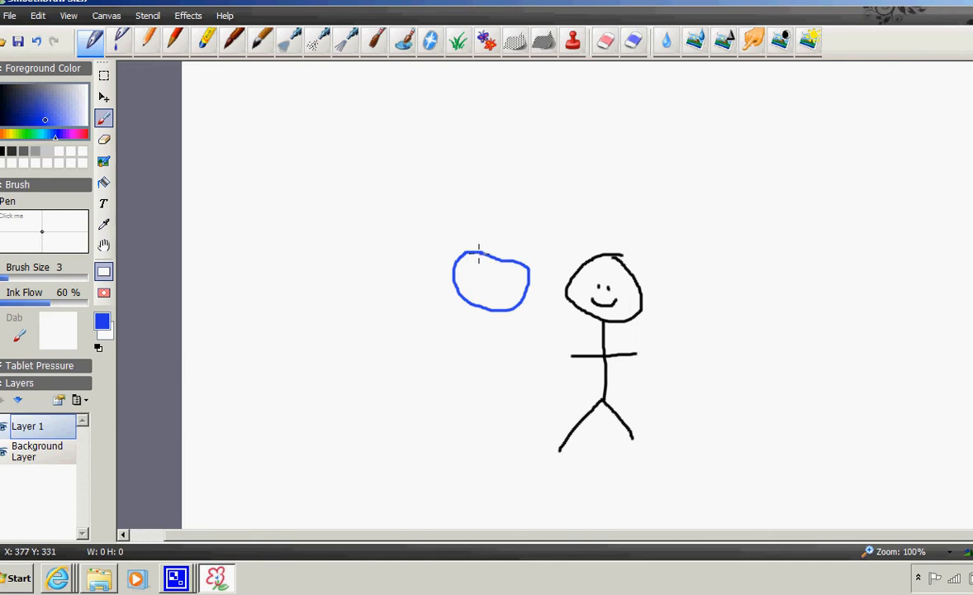
{"action": "mouse_move", "coordinate": [489, 309]}
{"action": "left_mouse_down"}
{"action": "mouse_move", "coordinate": [491, 399]}
{"action": "mouse_move", "coordinate": [457, 444]}
{"action": "left_mouse_up"}
{"action": "left_click_drag", "start_coordinate": [492, 397], "coordinate": [515, 445]}
{"action": "mouse_move", "coordinate": [467, 348]}
{"action": "left_mouse_down"}
{"action": "mouse_move", "coordinate": [522, 348]}
{"action": "mouse_move", "coordinate": [497, 307]}
{"action": "left_mouse_up"}
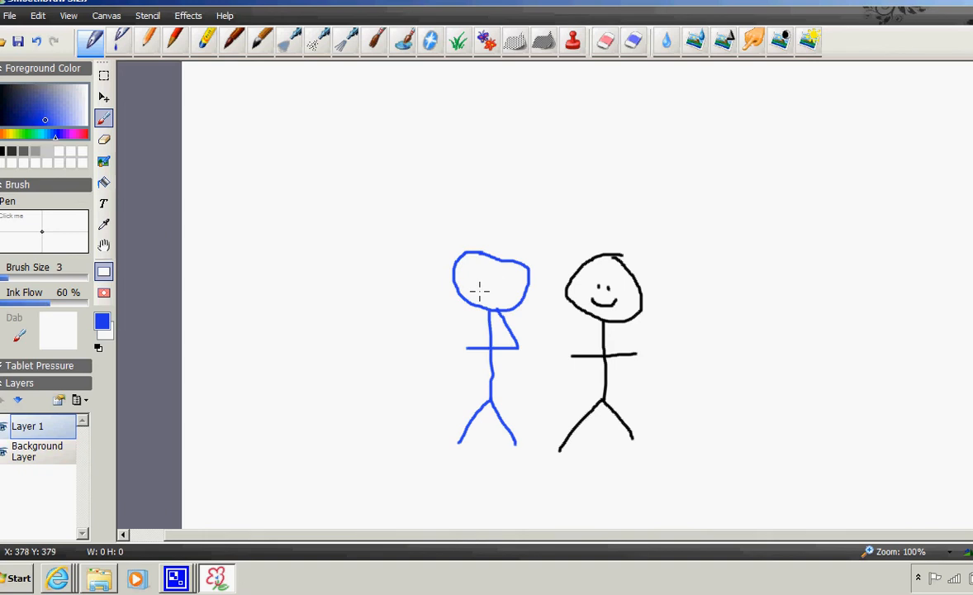
{"action": "mouse_move", "coordinate": [491, 289]}
{"action": "left_mouse_down"}
{"action": "mouse_move", "coordinate": [486, 298]}
{"action": "mouse_move", "coordinate": [494, 297]}
{"action": "mouse_move", "coordinate": [477, 277]}
{"action": "mouse_move", "coordinate": [499, 276]}
{"action": "left_mouse_up"}
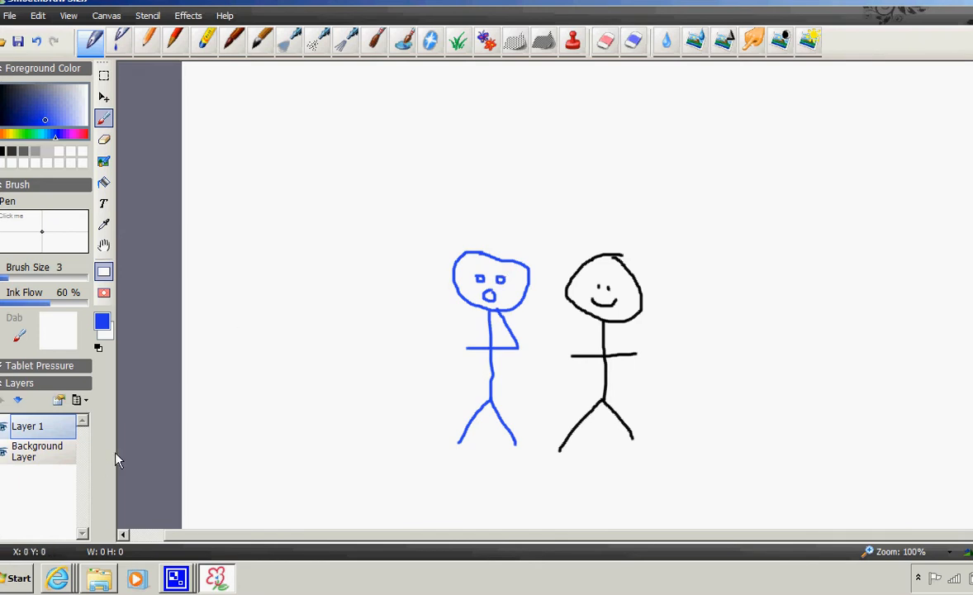
- Add another layer, pick pink, and draw a heart above the two figures
{"action": "left_click", "coordinate": [85, 401]}
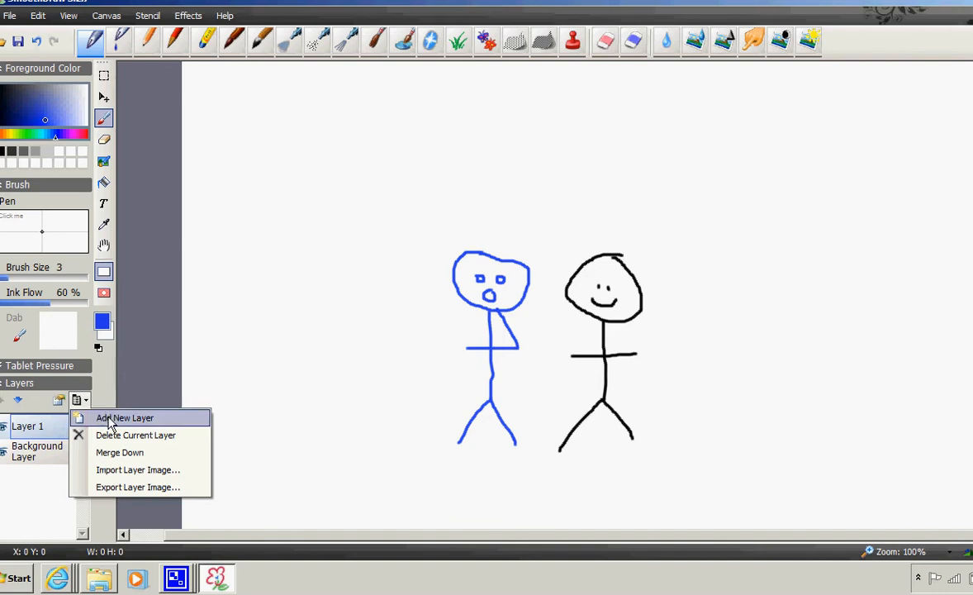
{"action": "left_click", "coordinate": [95, 418]}
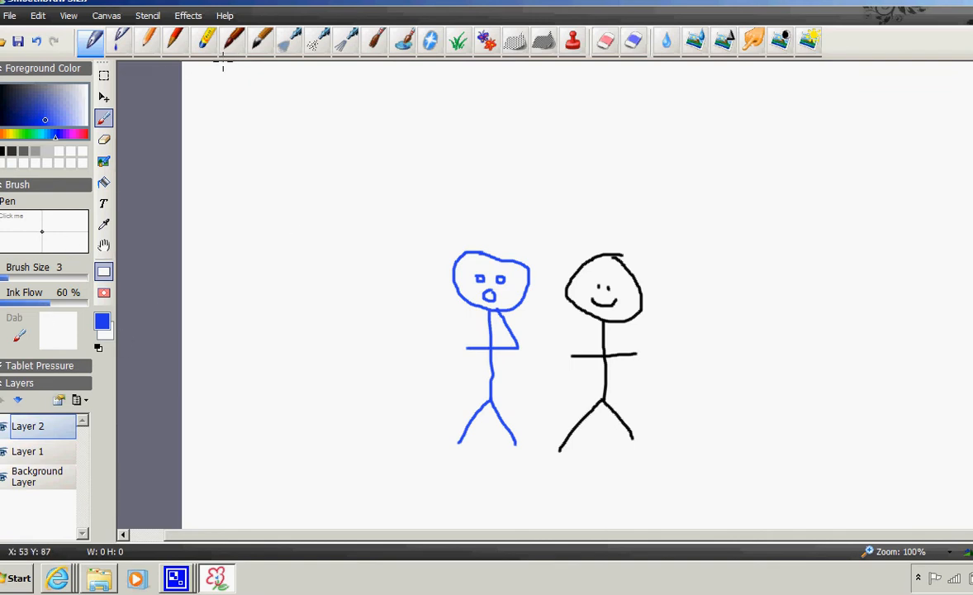
{"action": "left_click", "coordinate": [74, 136]}
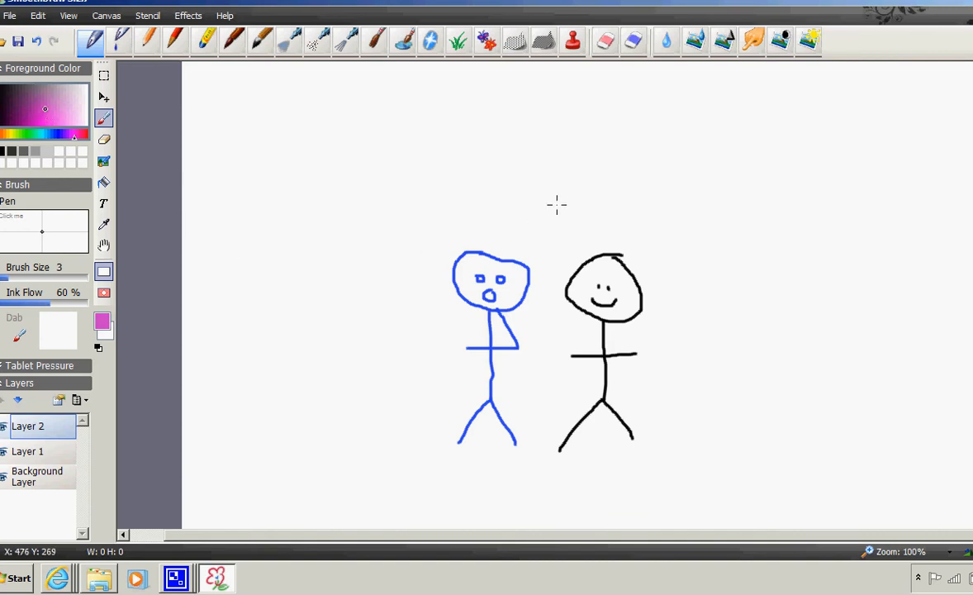
{"action": "mouse_move", "coordinate": [552, 213]}
{"action": "left_mouse_down"}
{"action": "mouse_move", "coordinate": [530, 215]}
{"action": "mouse_move", "coordinate": [556, 240]}
{"action": "mouse_move", "coordinate": [553, 206]}
{"action": "mouse_move", "coordinate": [571, 226]}
{"action": "mouse_move", "coordinate": [601, 224]}
{"action": "left_mouse_up"}
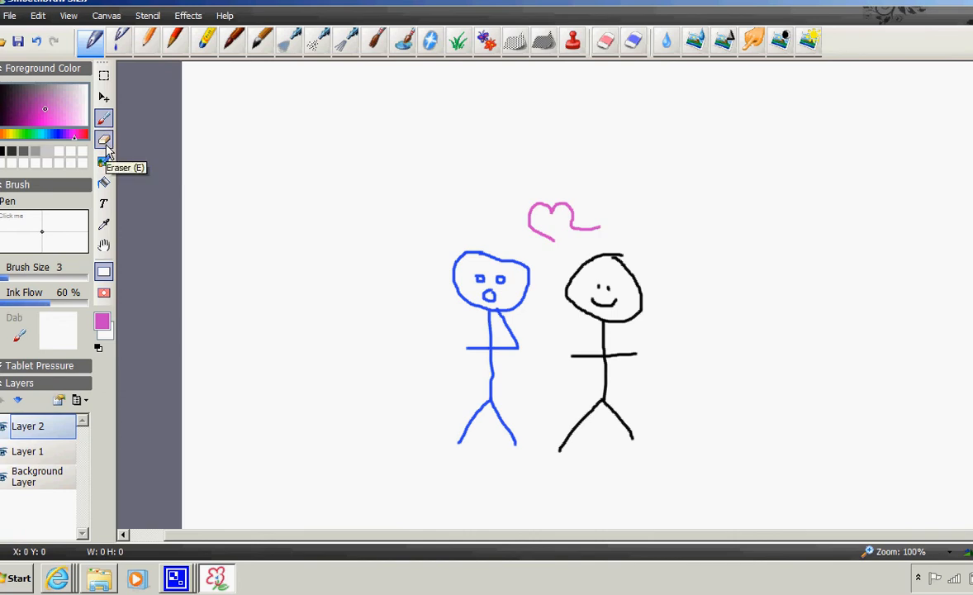
- Erase the heart's trailing stroke with the Eraser and close its right side with the pen
{"action": "left_click", "coordinate": [105, 142]}
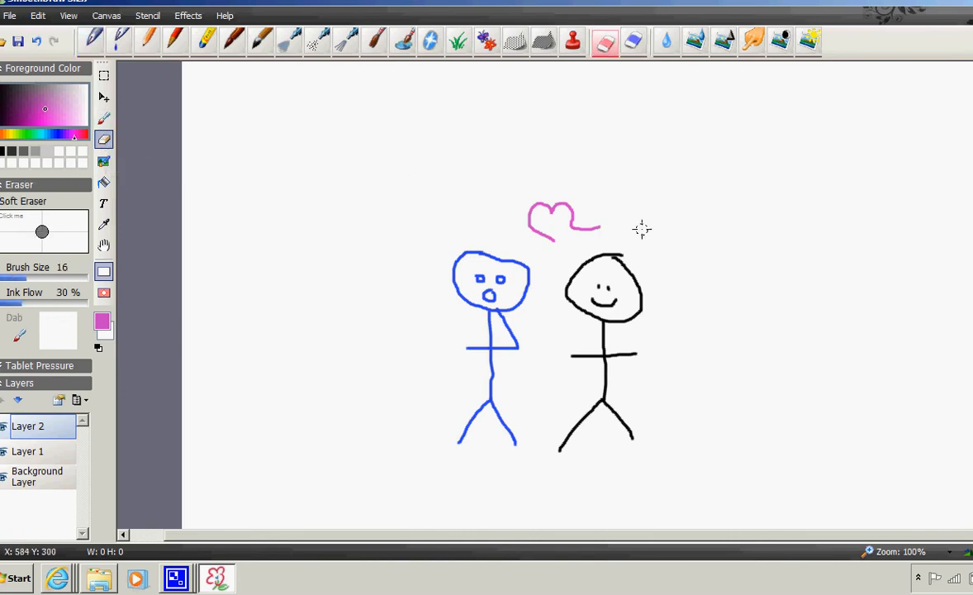
{"action": "left_click_drag", "start_coordinate": [598, 227], "coordinate": [571, 227]}
{"action": "left_click", "coordinate": [103, 118]}
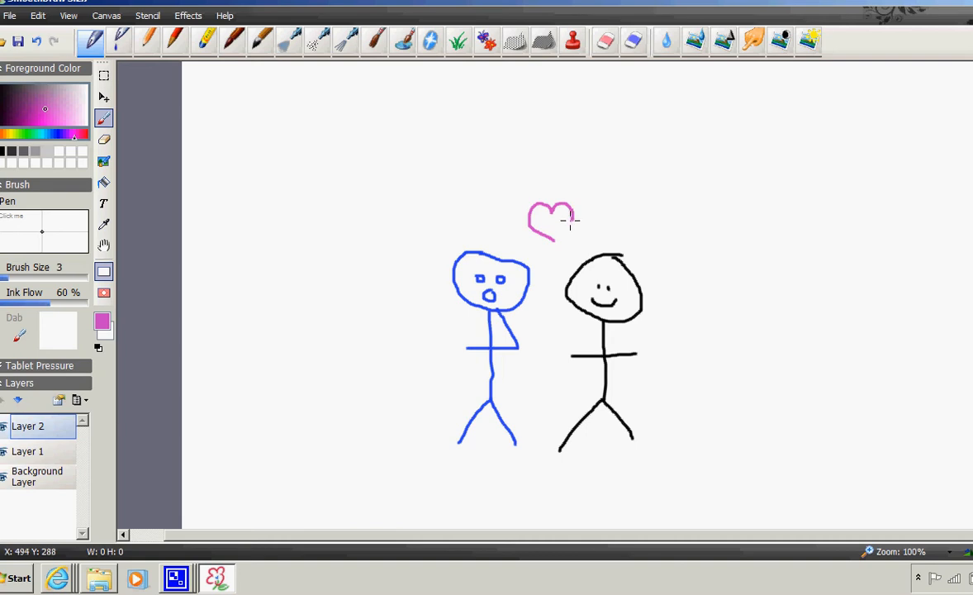
{"action": "left_click_drag", "start_coordinate": [572, 220], "coordinate": [554, 242]}
- Add a third layer, pick green, and draw a zigzag grass line beneath both figures
{"action": "left_click", "coordinate": [87, 401]}
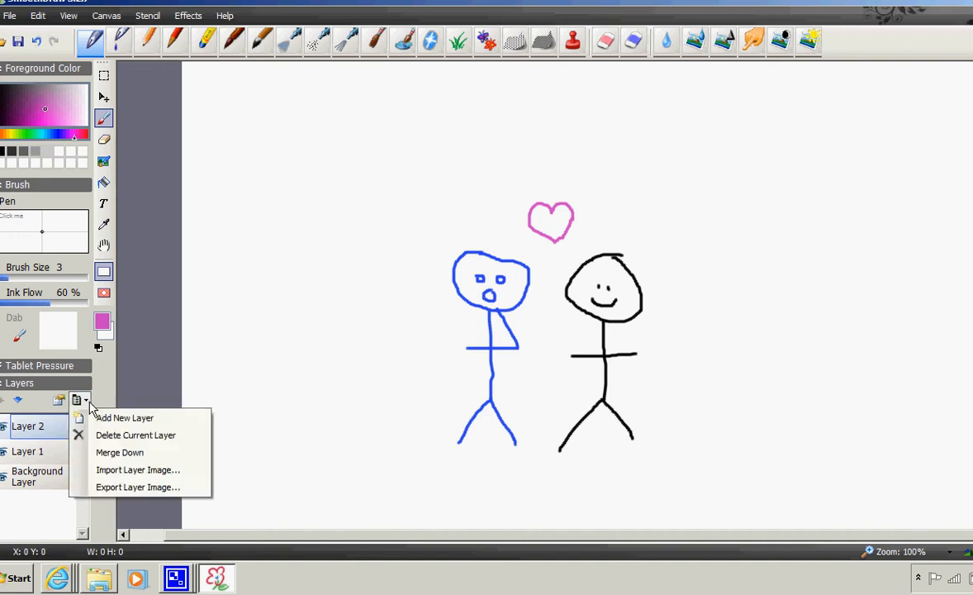
{"action": "left_click", "coordinate": [108, 420]}
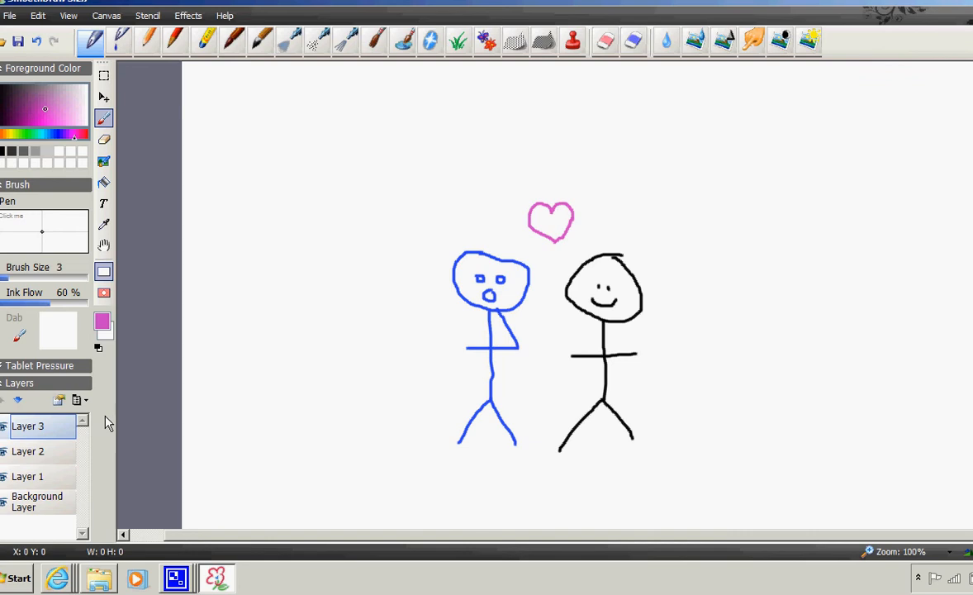
{"action": "left_click", "coordinate": [23, 135]}
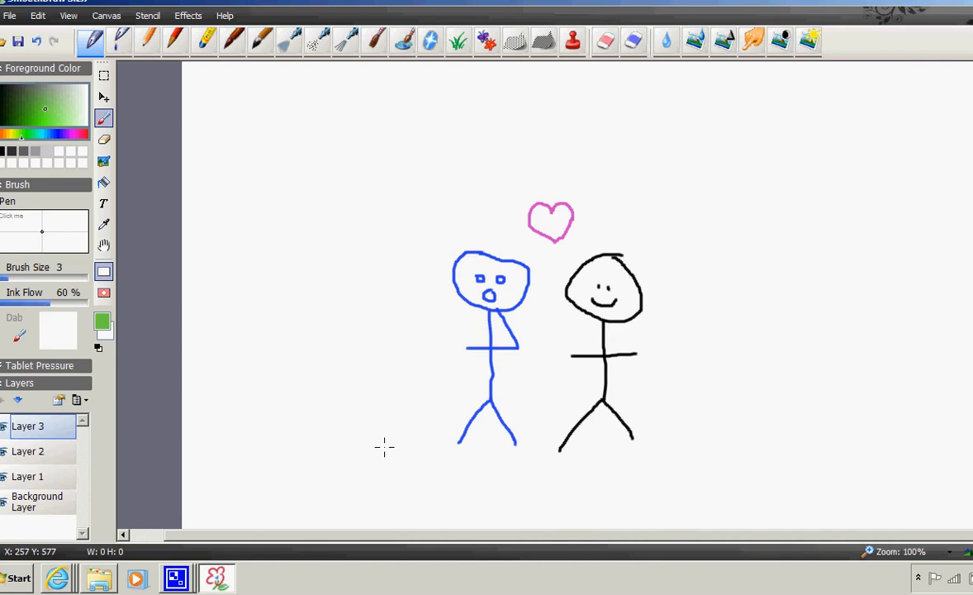
{"action": "mouse_move", "coordinate": [386, 442]}
{"action": "left_mouse_down"}
{"action": "mouse_move", "coordinate": [566, 447]}
{"action": "mouse_move", "coordinate": [607, 433]}
{"action": "mouse_move", "coordinate": [646, 444]}
{"action": "mouse_move", "coordinate": [680, 423]}
{"action": "mouse_move", "coordinate": [724, 430]}
{"action": "left_mouse_up"}
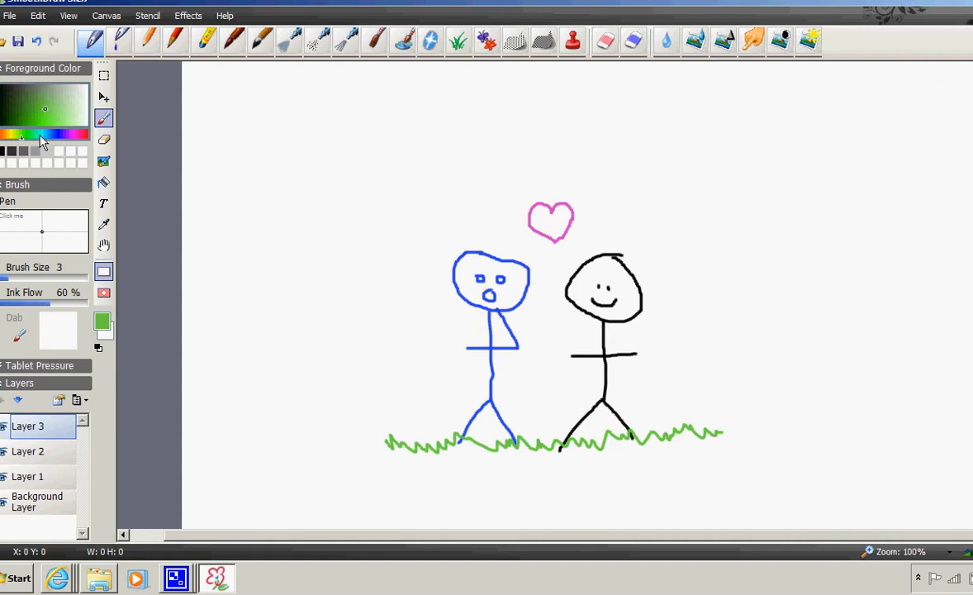
- Pick a cyan colour and draw four V-shaped birds in the sky above the figures
{"action": "left_click", "coordinate": [39, 134]}
{"action": "left_click", "coordinate": [57, 112]}
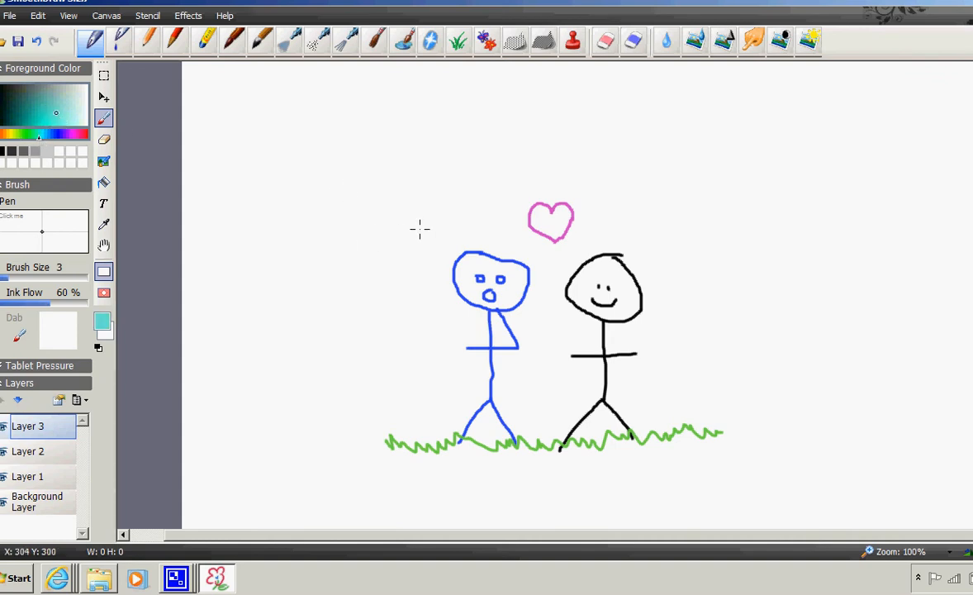
{"action": "left_click_drag", "start_coordinate": [355, 193], "coordinate": [428, 172]}
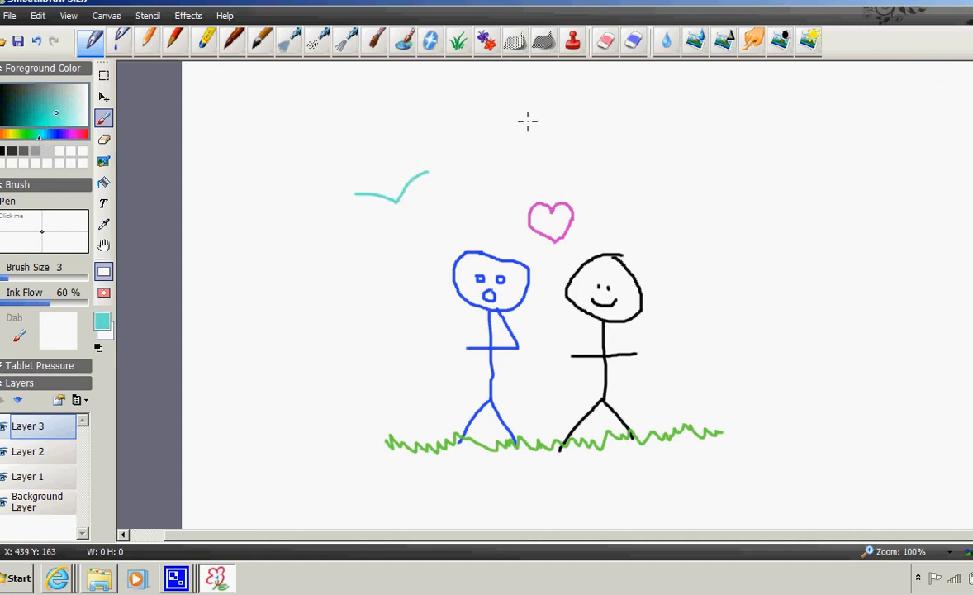
{"action": "mouse_move", "coordinate": [528, 121]}
{"action": "left_mouse_down"}
{"action": "mouse_move", "coordinate": [553, 147]}
{"action": "mouse_move", "coordinate": [641, 106]}
{"action": "left_mouse_up"}
{"action": "mouse_move", "coordinate": [668, 175]}
{"action": "left_mouse_down"}
{"action": "mouse_move", "coordinate": [697, 201]}
{"action": "mouse_move", "coordinate": [759, 142]}
{"action": "left_mouse_up"}
{"action": "mouse_move", "coordinate": [383, 125]}
{"action": "left_mouse_down"}
{"action": "mouse_move", "coordinate": [435, 142]}
{"action": "mouse_move", "coordinate": [487, 103]}
{"action": "left_mouse_up"}
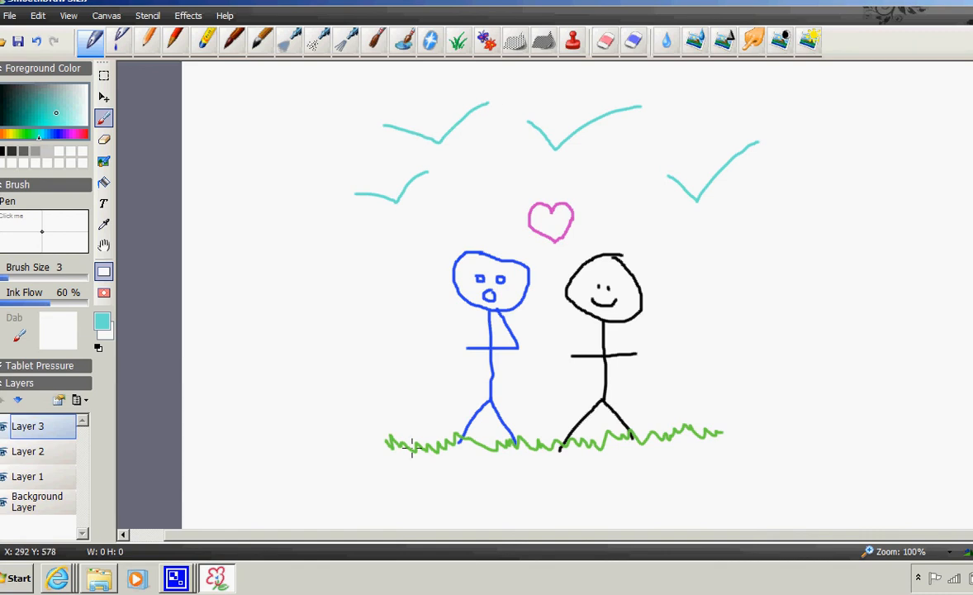
{"action": "mouse_move", "coordinate": [172, 577]}
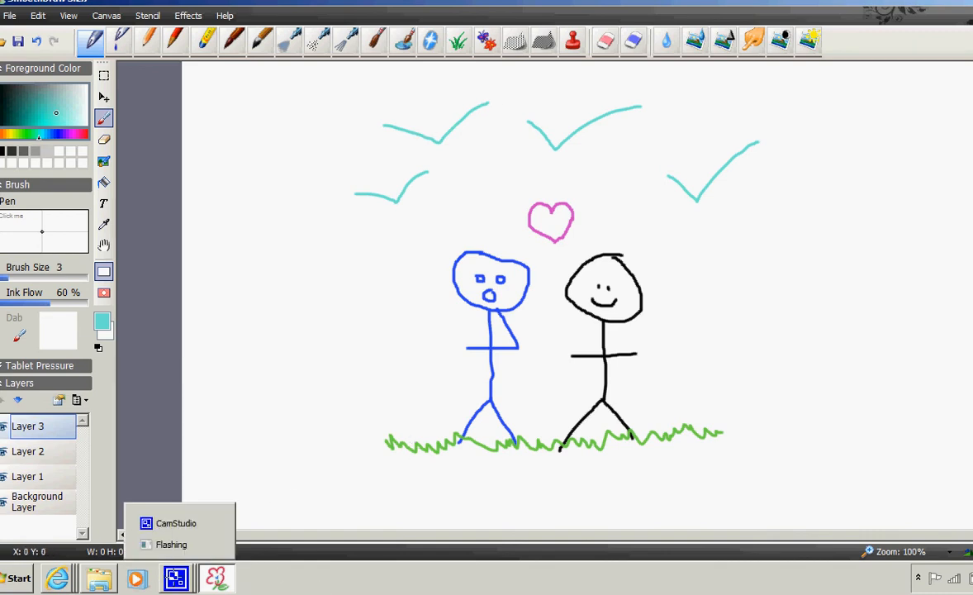
{"action": "left_click", "coordinate": [173, 524]}
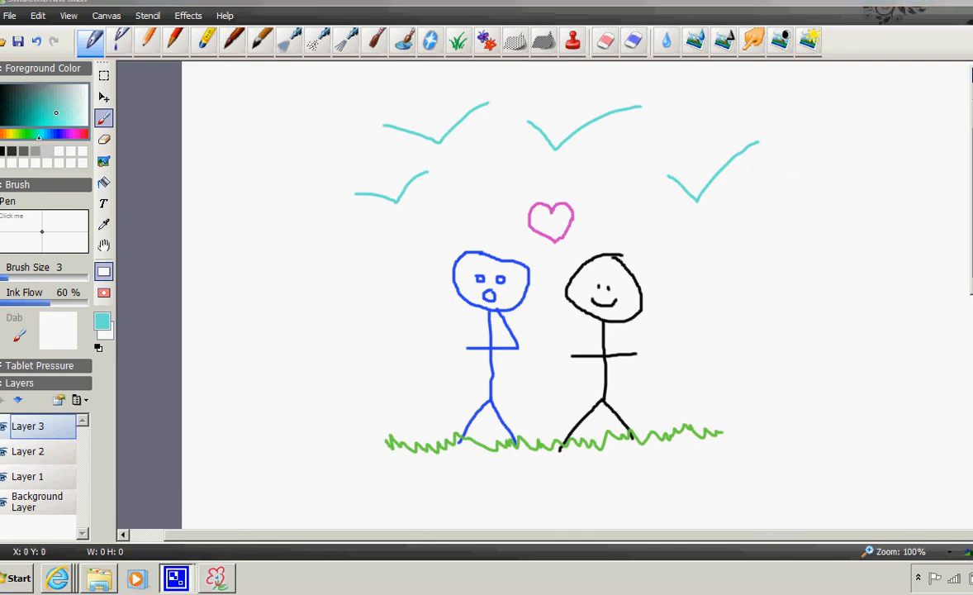
{"action": "left_click_drag", "start_coordinate": [765, 104], "coordinate": [761, 320]}
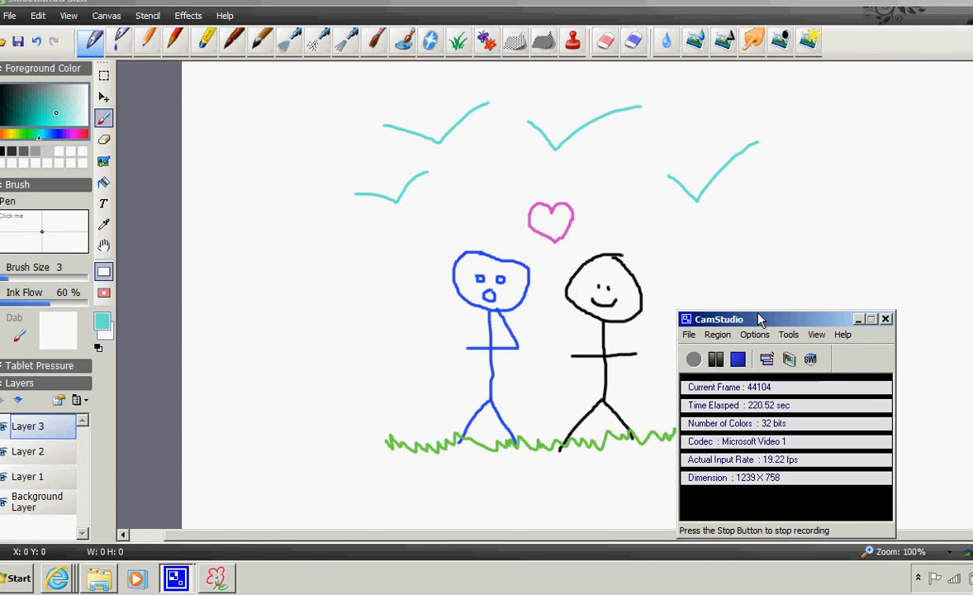
{"action": "left_click_drag", "start_coordinate": [760, 319], "coordinate": [829, 298]}
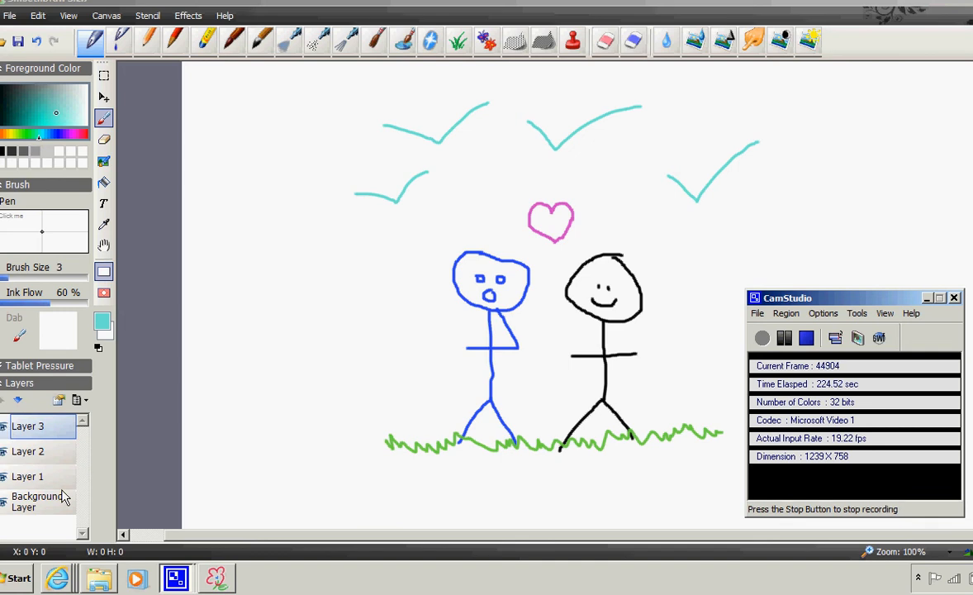
- Collapse the Brush panel, hide Layers 3 and 2, and toggle Layer 1's visibility off and back on
{"action": "left_click", "coordinate": [2, 187]}
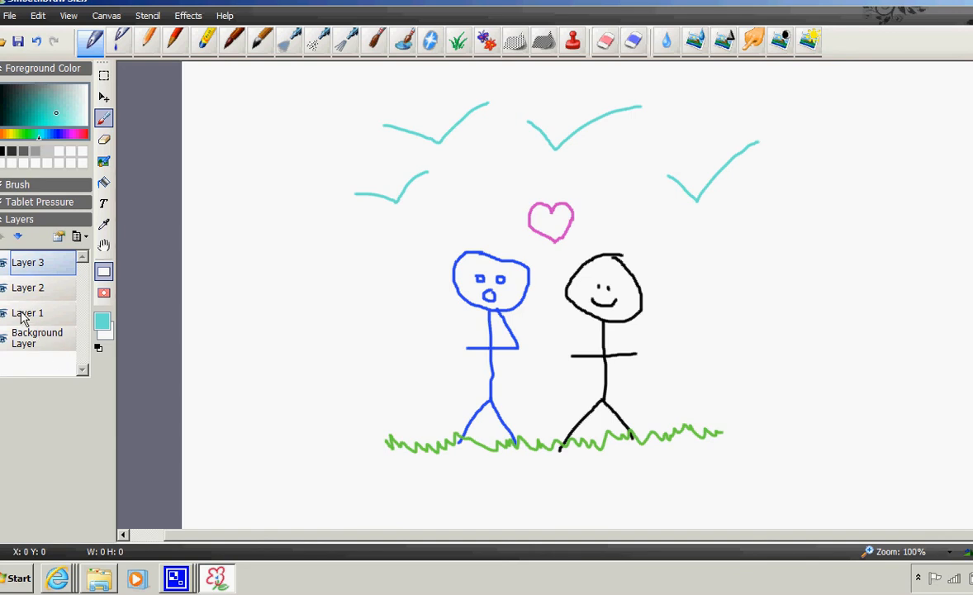
{"action": "left_click", "coordinate": [4, 265]}
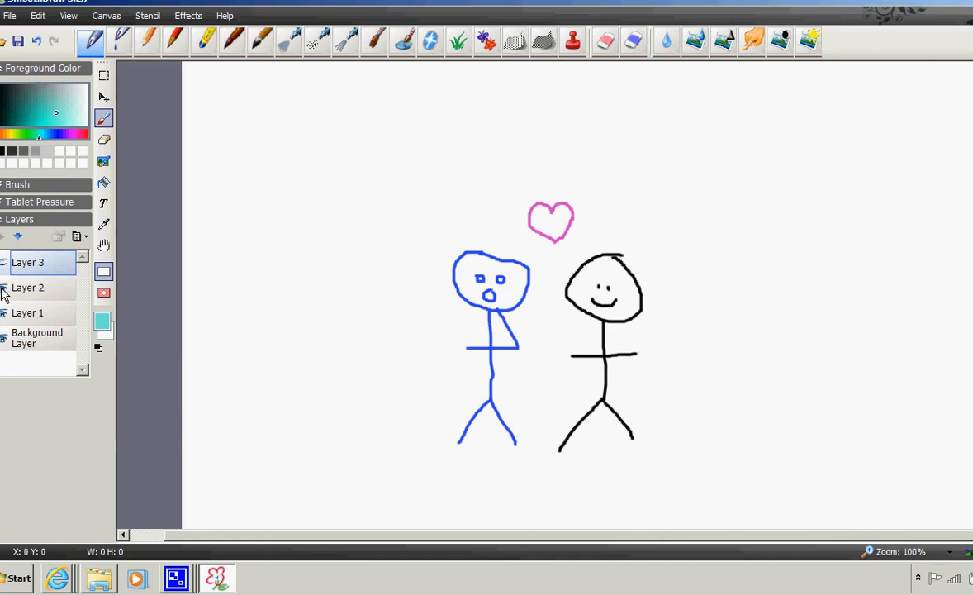
{"action": "left_click", "coordinate": [4, 281]}
{"action": "left_click", "coordinate": [4, 314]}
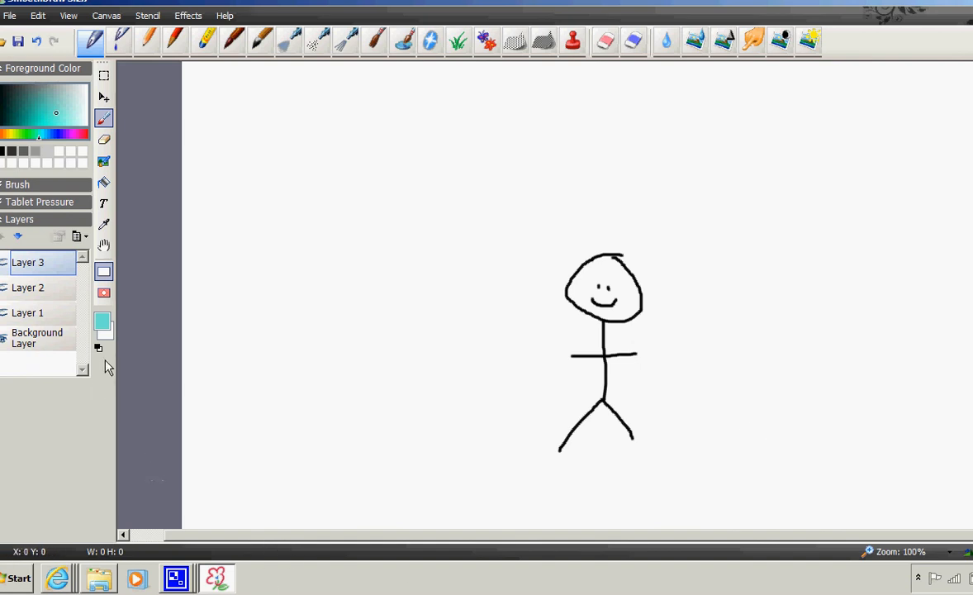
{"action": "left_click", "coordinate": [4, 314]}
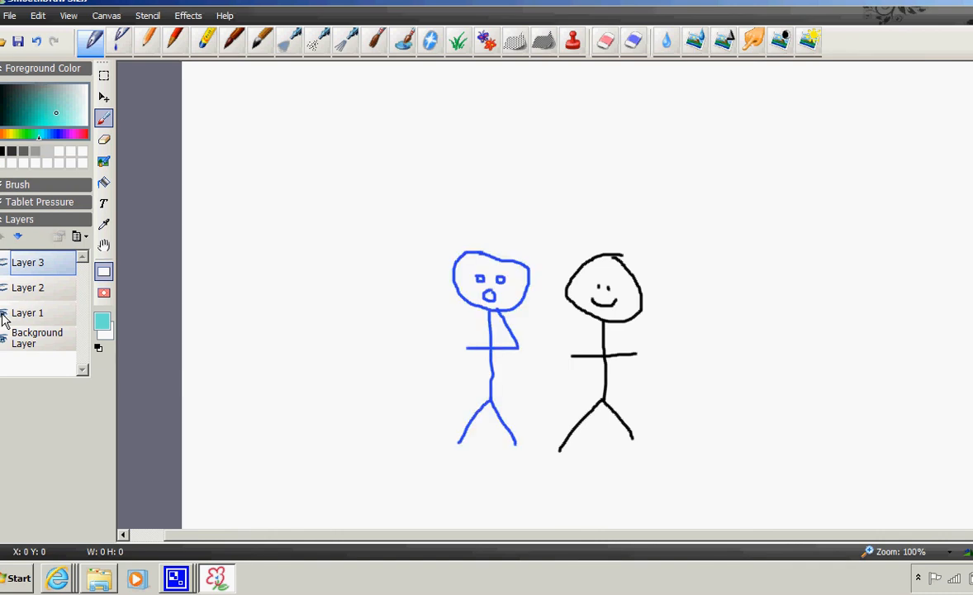
- Turn the visibility of Layer 2 and Layer 3 back on to restore the heart, birds and grass
{"action": "left_click", "coordinate": [3, 289]}
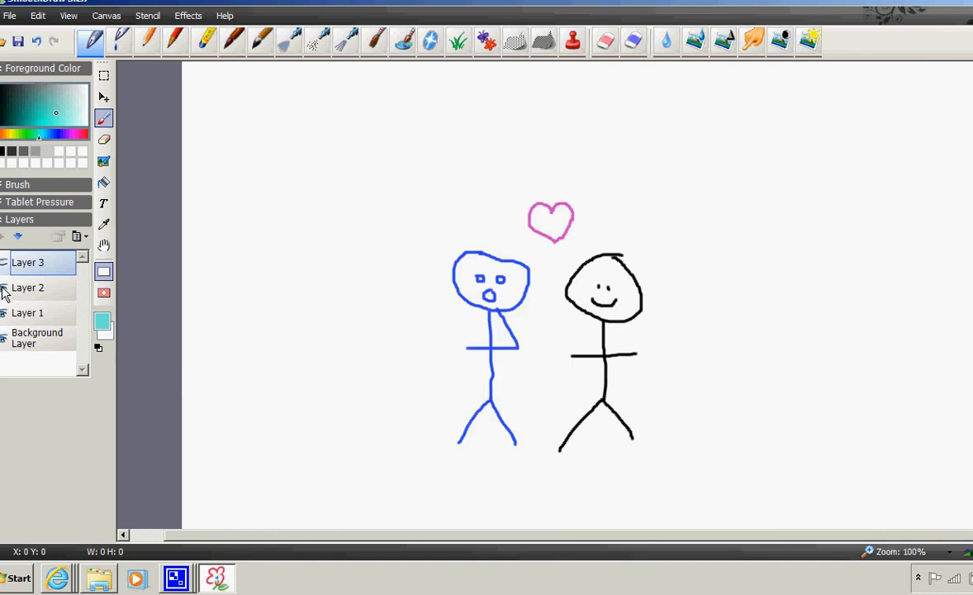
{"action": "left_click", "coordinate": [5, 263]}
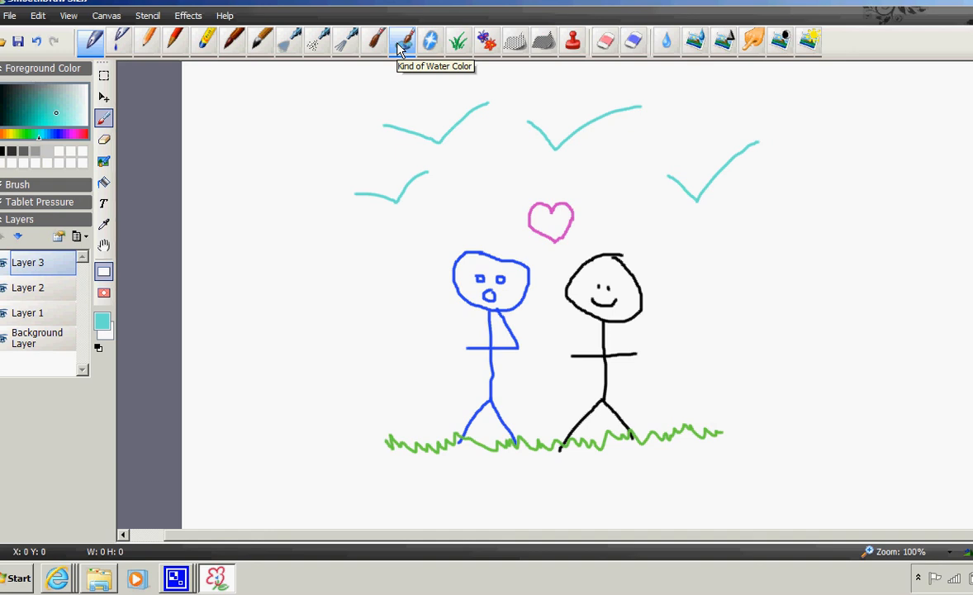
- Stamp three butterflies with the butterfly image brush, two left of the blue figure and one right of the black figure
{"action": "left_click", "coordinate": [104, 205]}
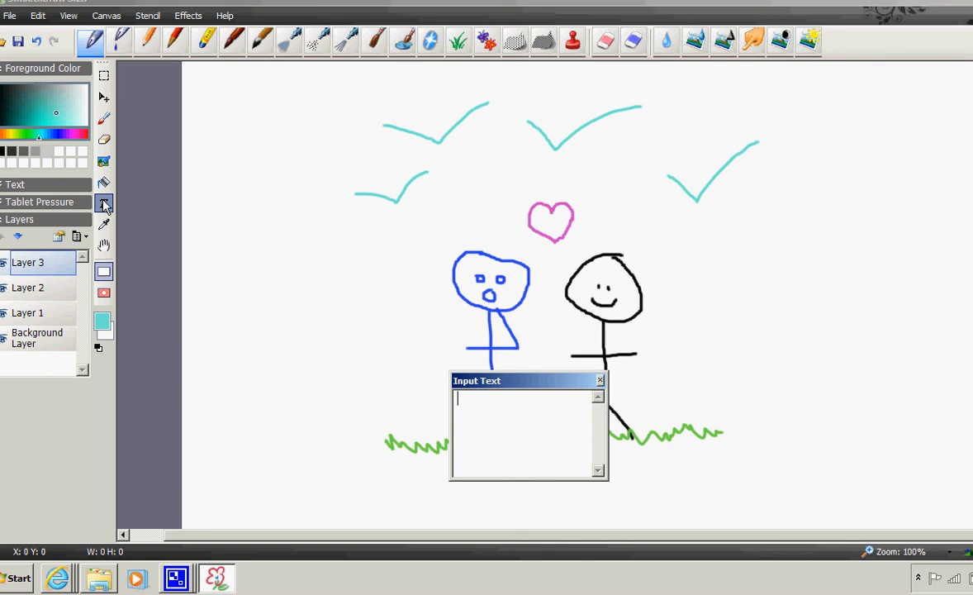
{"action": "left_click", "coordinate": [104, 183]}
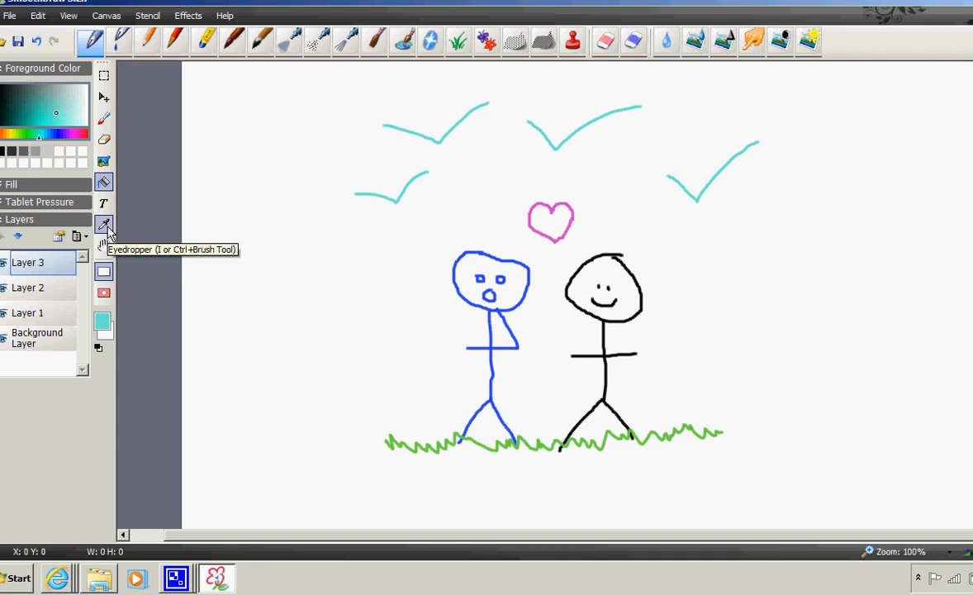
{"action": "left_click", "coordinate": [487, 41]}
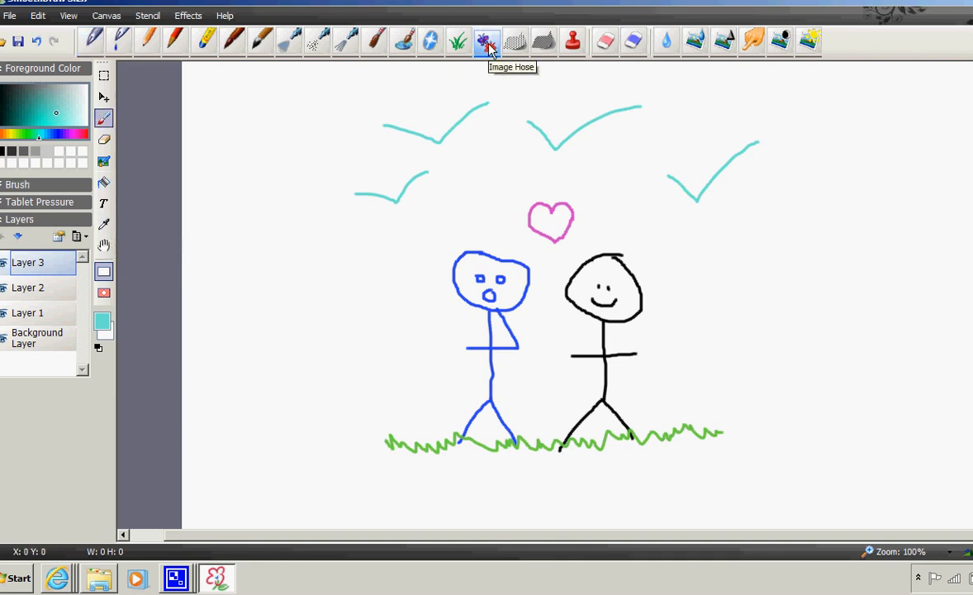
{"action": "left_click", "coordinate": [289, 244]}
{"action": "left_click", "coordinate": [356, 317]}
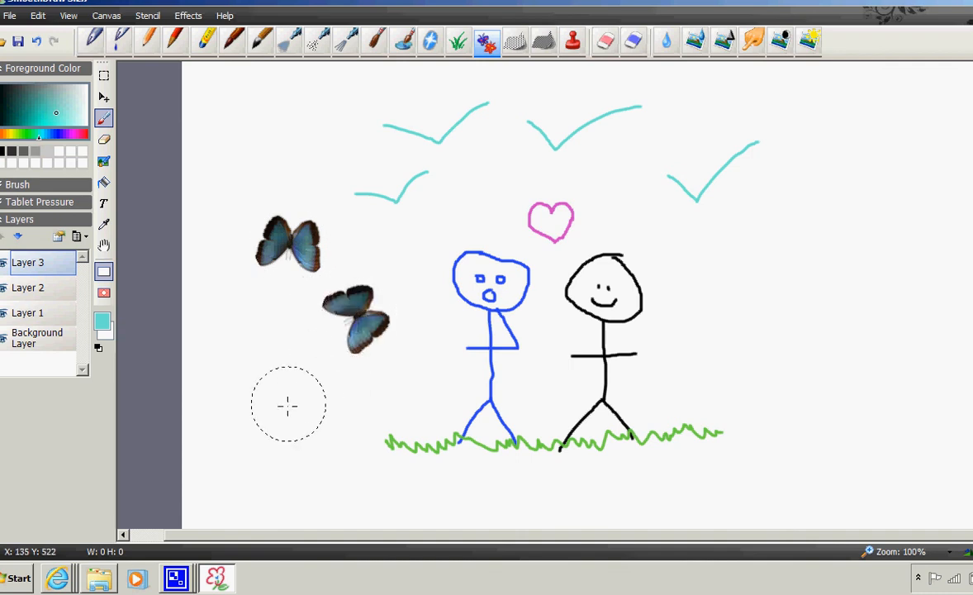
{"action": "left_click", "coordinate": [751, 331]}
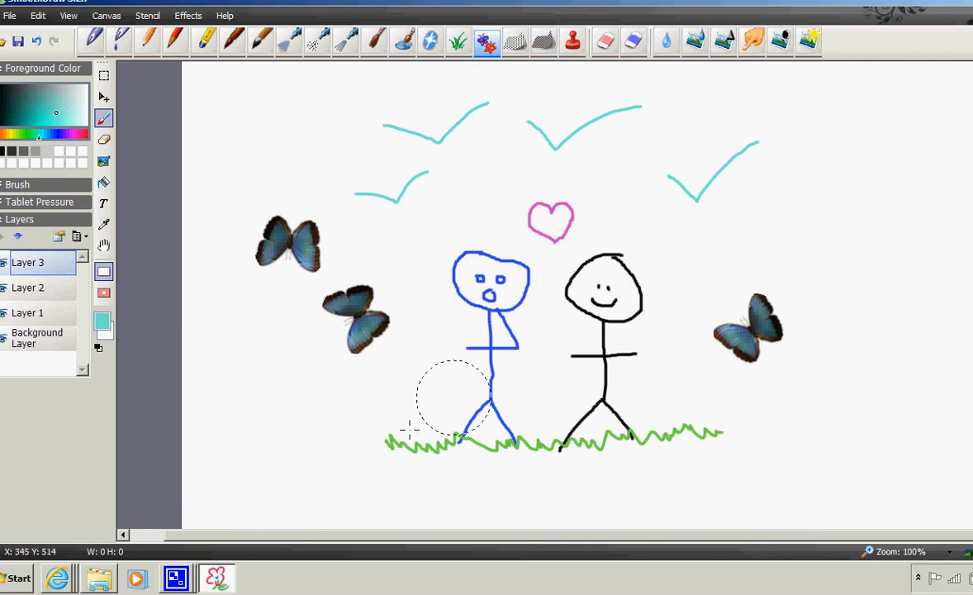
{"action": "left_click", "coordinate": [168, 581]}
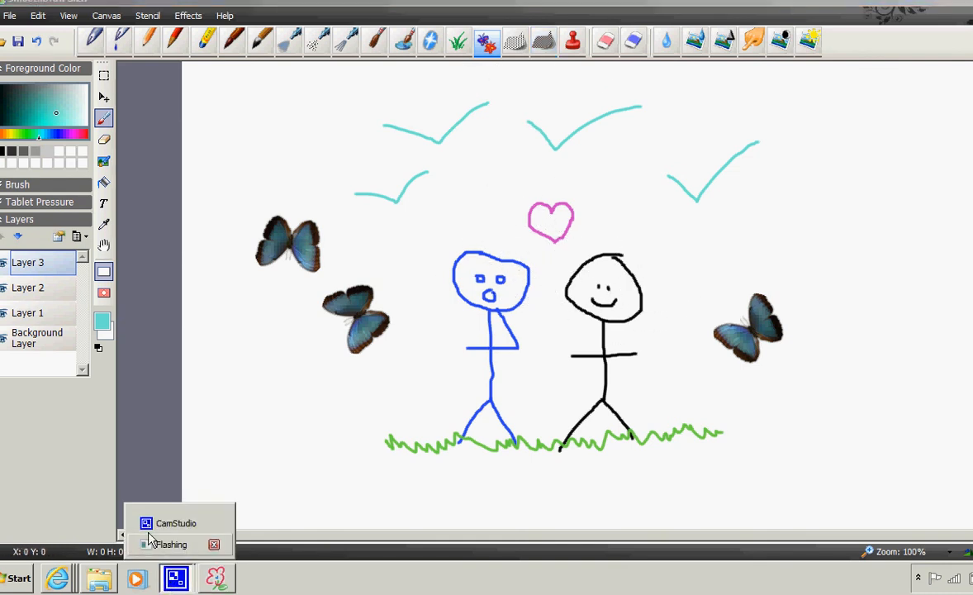